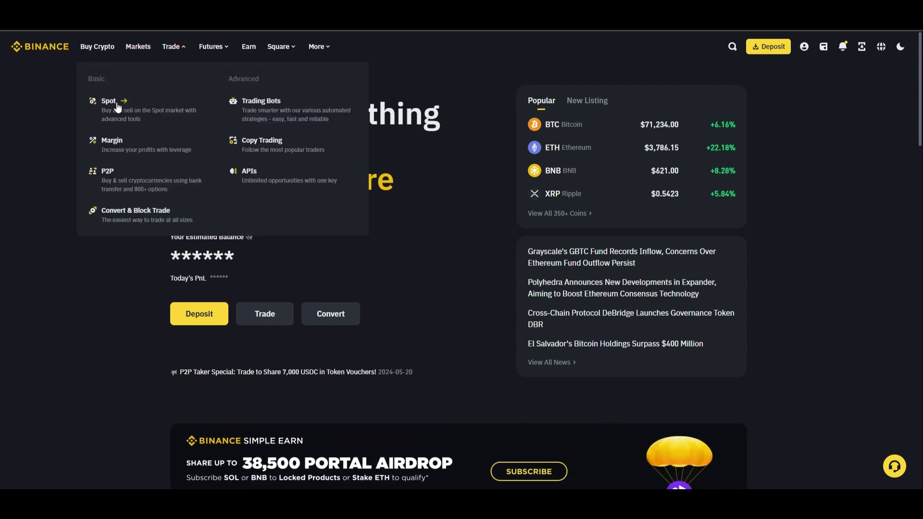
# Open the BTC/USDT Spot trading page from the Trade menu.
pyautogui.click(118, 107)
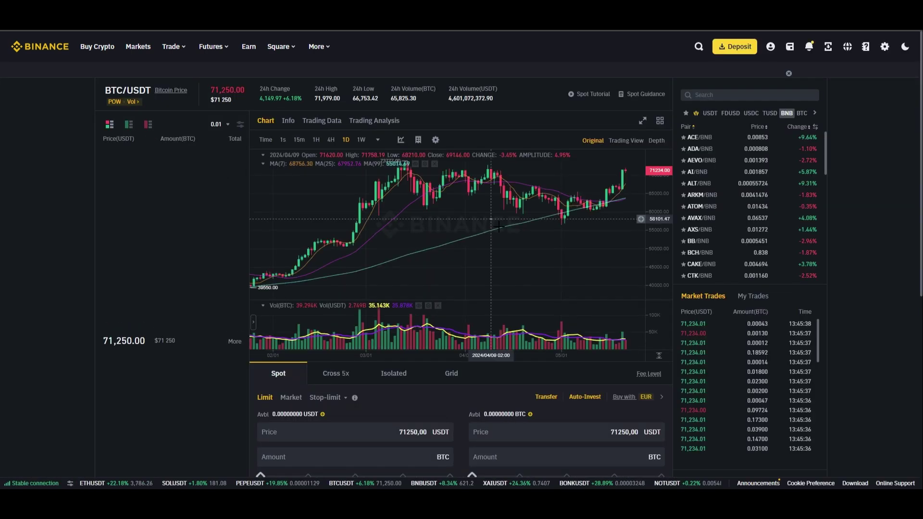
# Scroll to the buy form and drag the amount slider toward the full USDT balance.
pyautogui.scroll(-1, 437, 337)
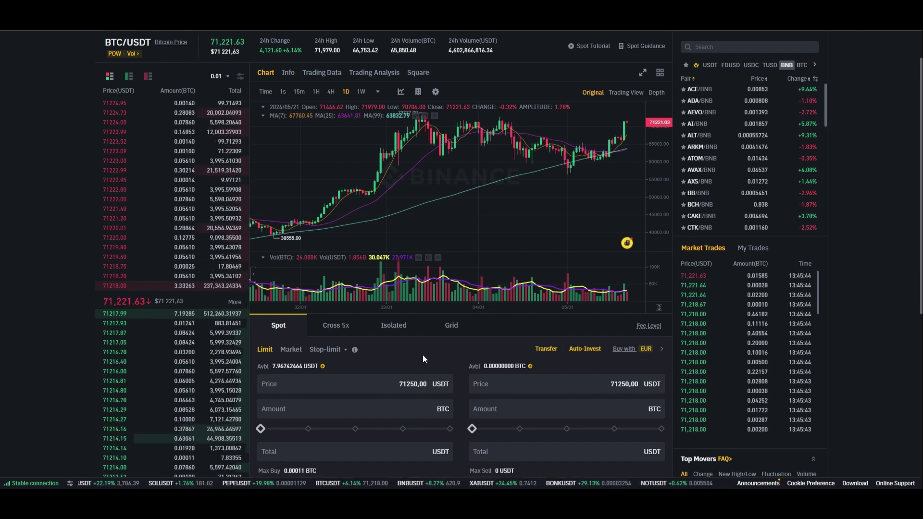
pyautogui.scroll(-1, 421, 357)
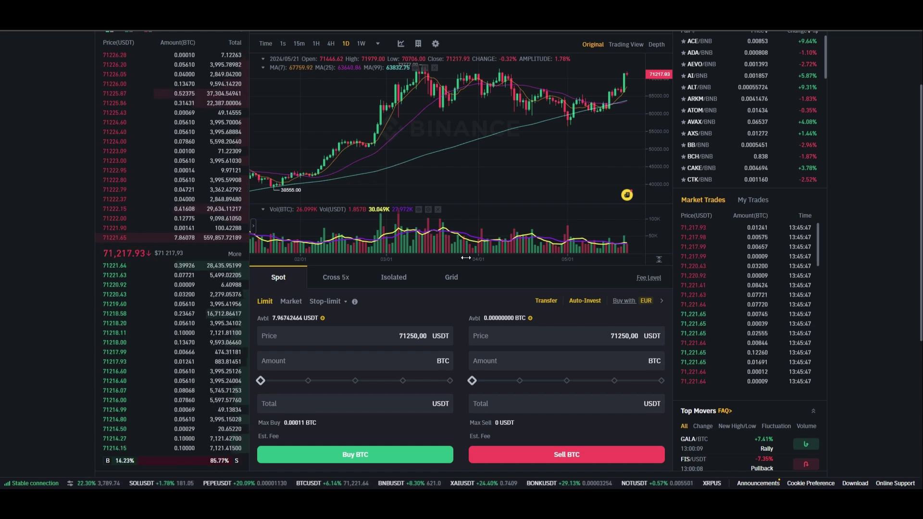
pyautogui.moveTo(261, 380)
pyautogui.moveTo(267, 381); pyautogui.dragTo(498, 378)
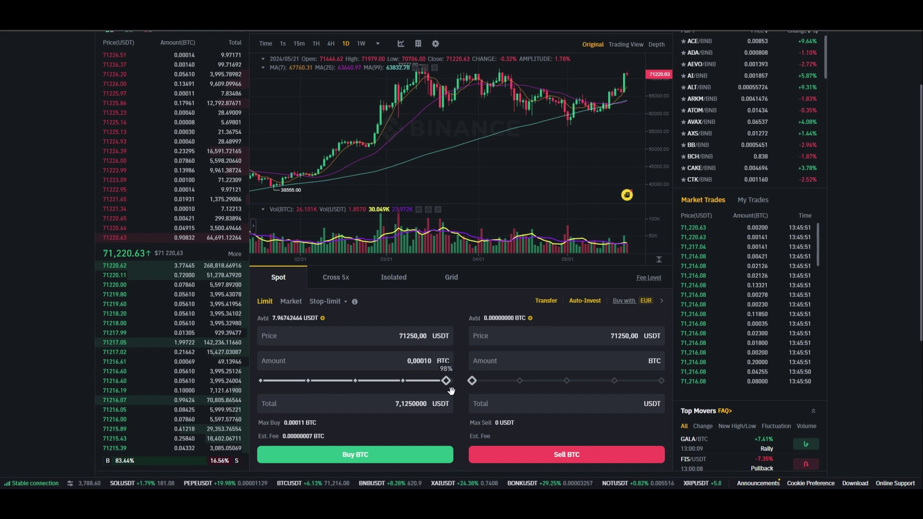
pyautogui.moveTo(451, 389); pyautogui.dragTo(413, 390)
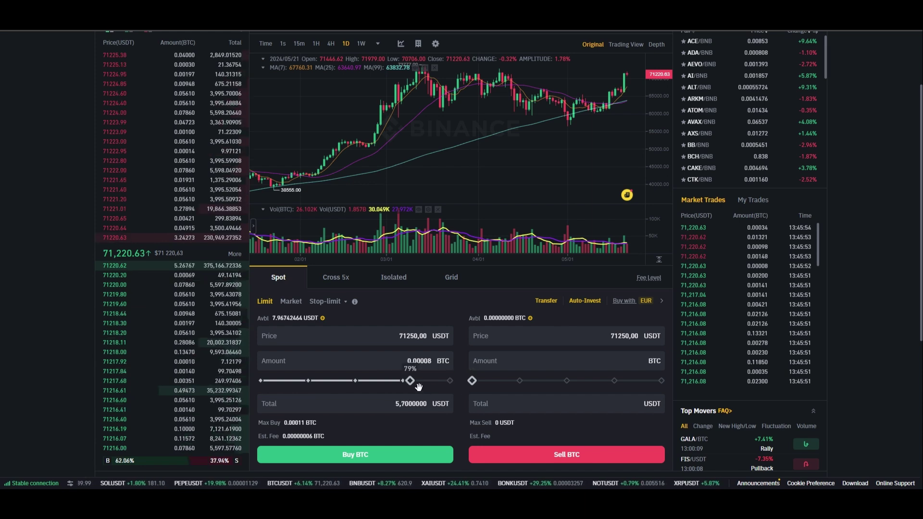
pyautogui.click(450, 381)
pyautogui.scroll(2, 467, 316)
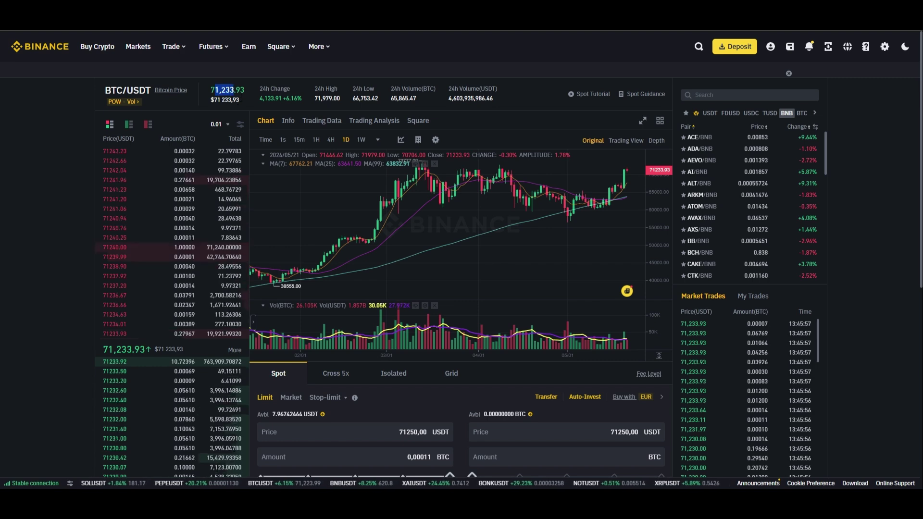
# Fine-tune the slider to 0.00011 BTC at 71,250 USDT, totalling 7.8375 USDT.
pyautogui.scroll(-1, 626, 183)
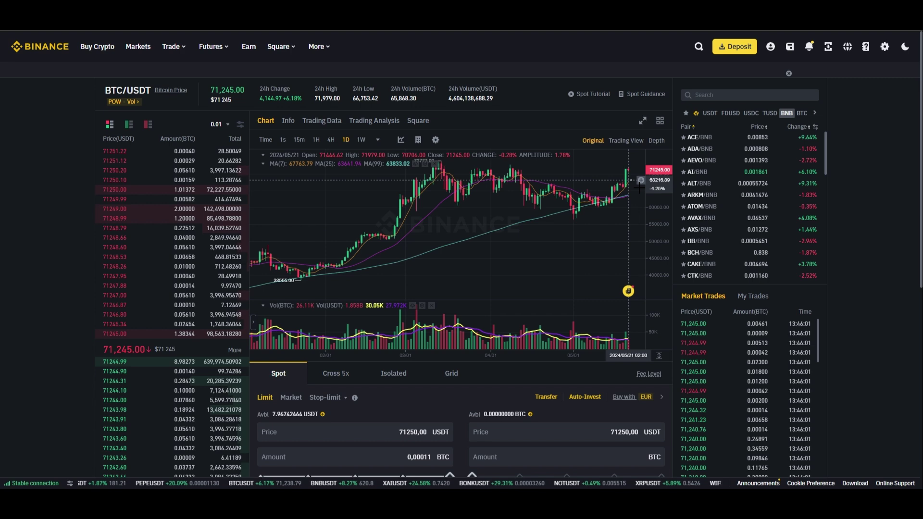
pyautogui.scroll(-1, 514, 196)
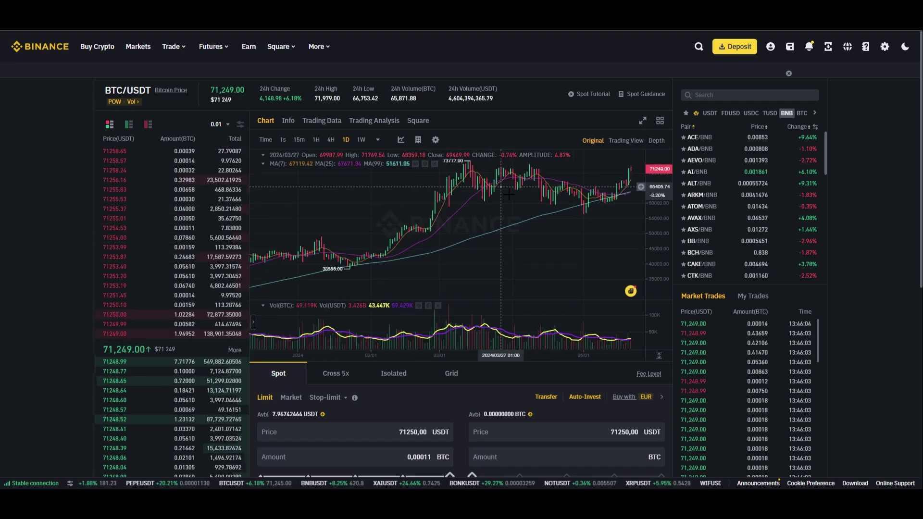
pyautogui.scroll(-5, 703, 168)
pyautogui.scroll(-1, 601, 235)
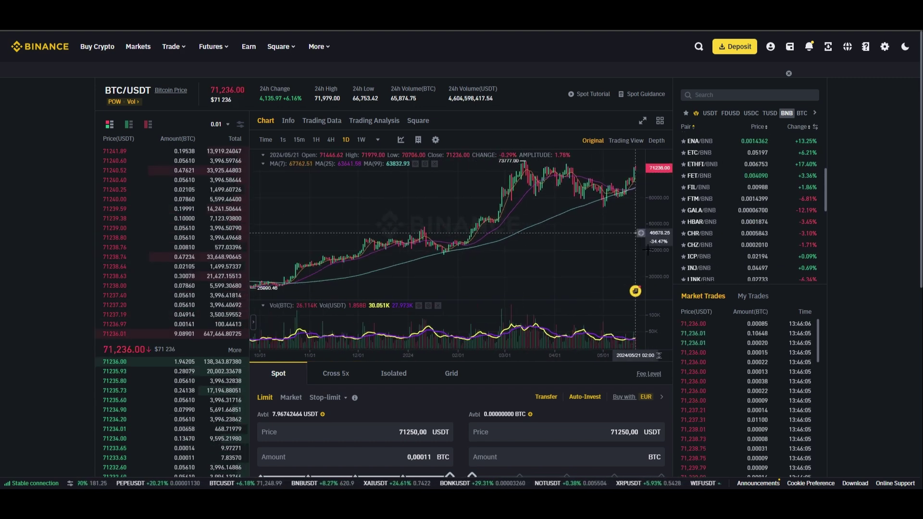
pyautogui.scroll(-1, 601, 264)
pyautogui.scroll(-5, 682, 270)
pyautogui.scroll(-2, 663, 317)
pyautogui.scroll(-3, 633, 355)
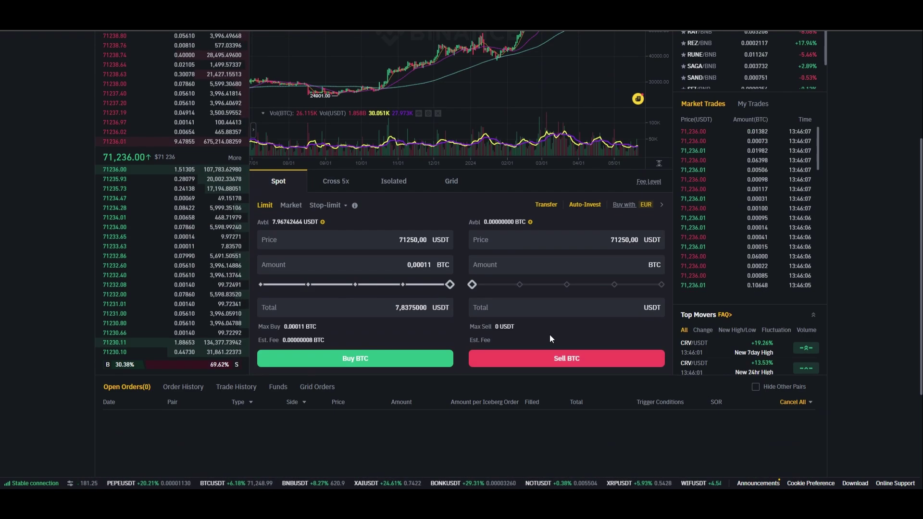
pyautogui.moveTo(451, 285)
pyautogui.mouseDown()
pyautogui.moveTo(414, 286)
pyautogui.moveTo(445, 285)
pyautogui.mouseUp()
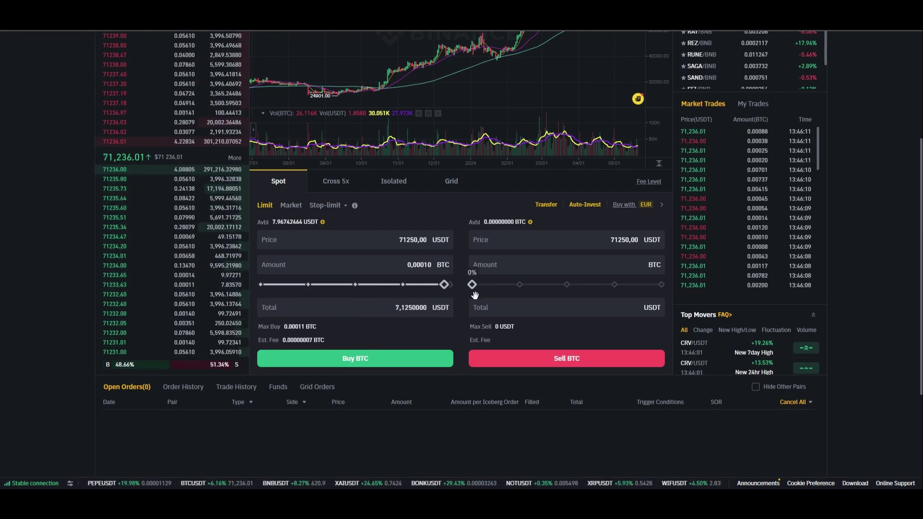
pyautogui.scroll(1, 454, 347)
pyautogui.scroll(2, 454, 351)
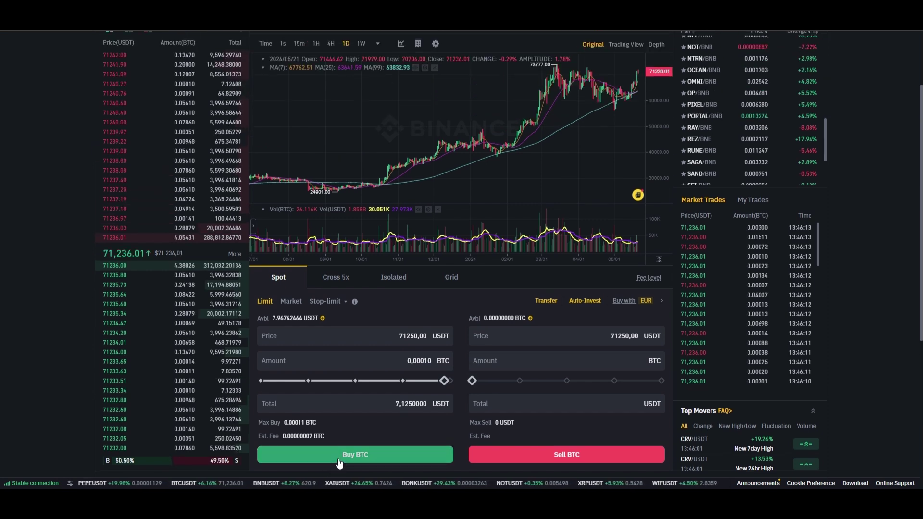
pyautogui.moveTo(446, 381); pyautogui.dragTo(469, 380)
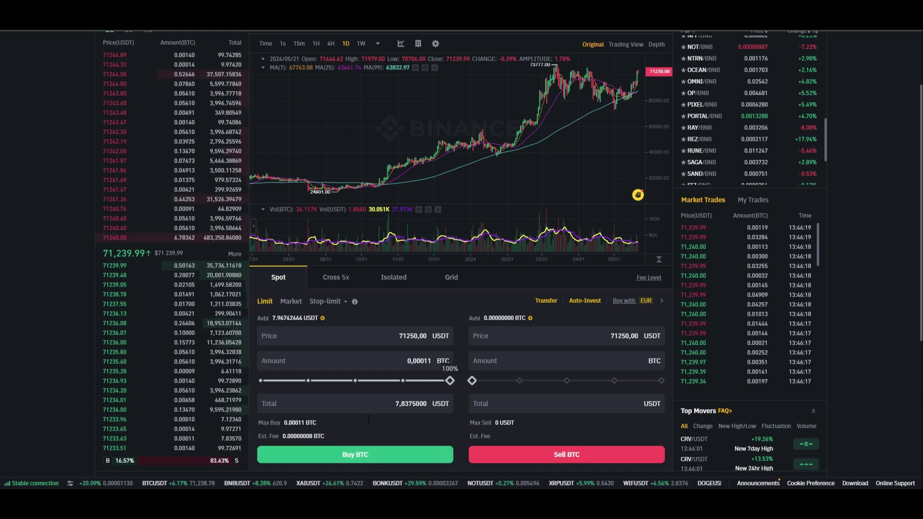
pyautogui.moveTo(450, 381); pyautogui.dragTo(440, 381)
# Submit the 0.00011 BTC limit buy, then test the slider on the remaining USDT.
pyautogui.click(450, 381)
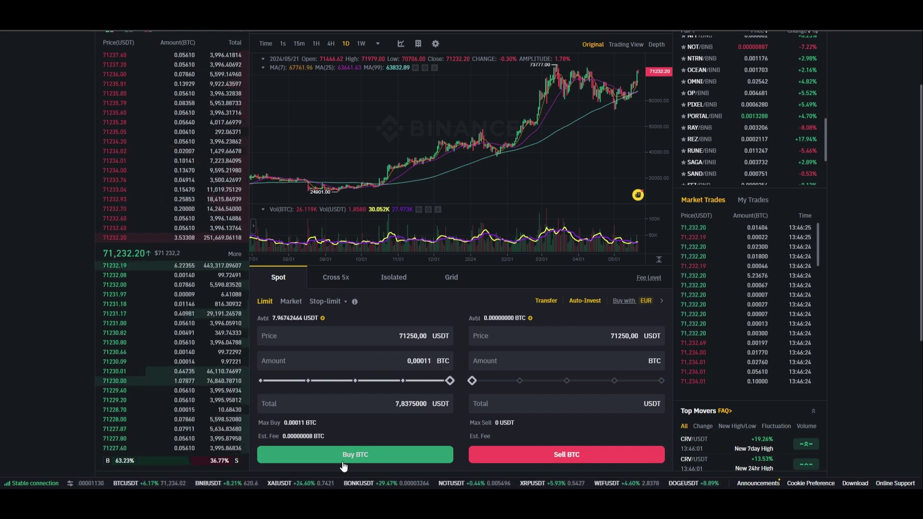
pyautogui.click(359, 459)
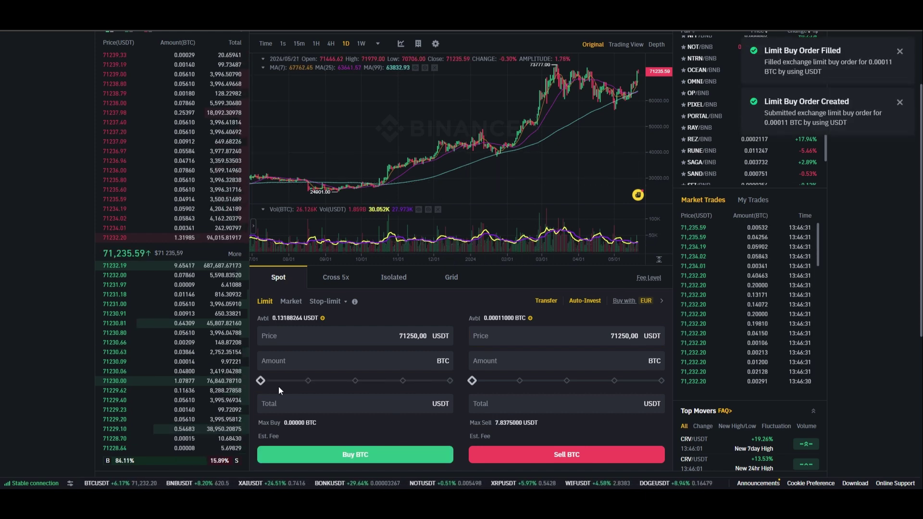
pyautogui.click(308, 381)
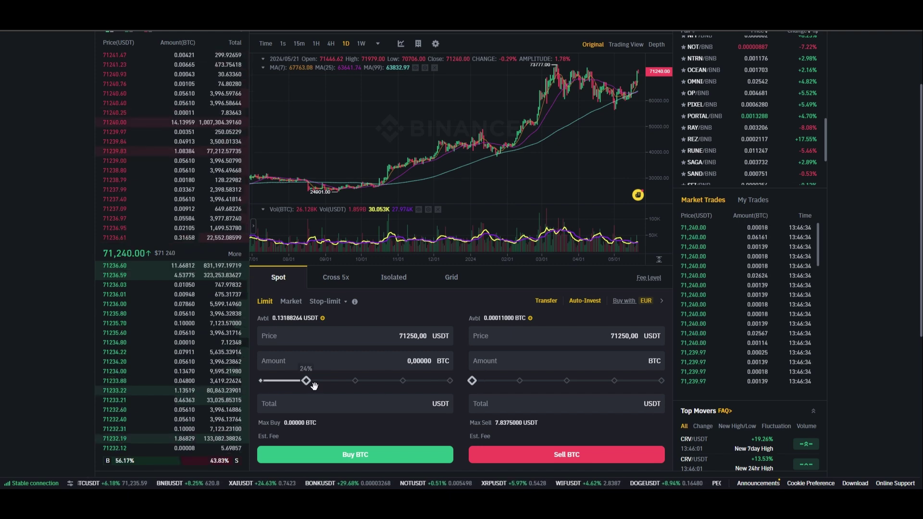
pyautogui.moveTo(307, 381); pyautogui.dragTo(450, 381)
pyautogui.scroll(2, 388, 423)
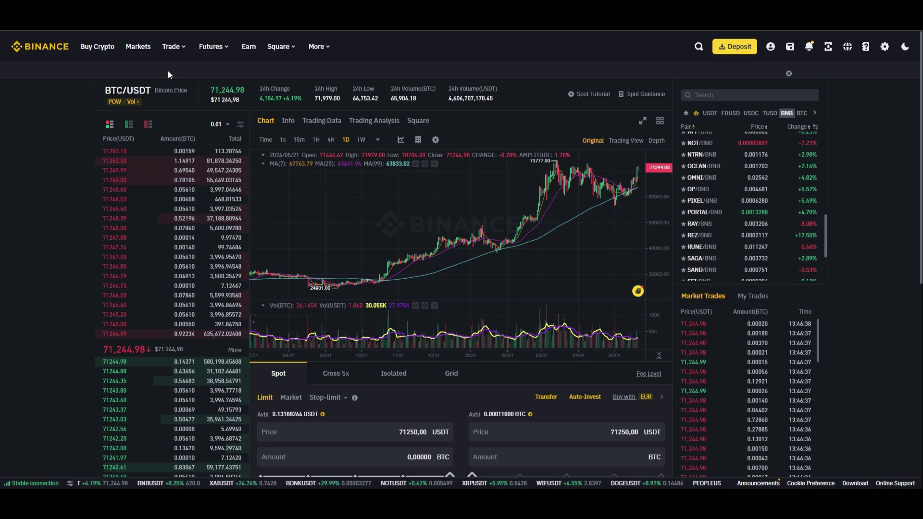
# Return to the Binance home page and show then hide the estimated balance.
pyautogui.click(103, 48)
pyautogui.click(51, 46)
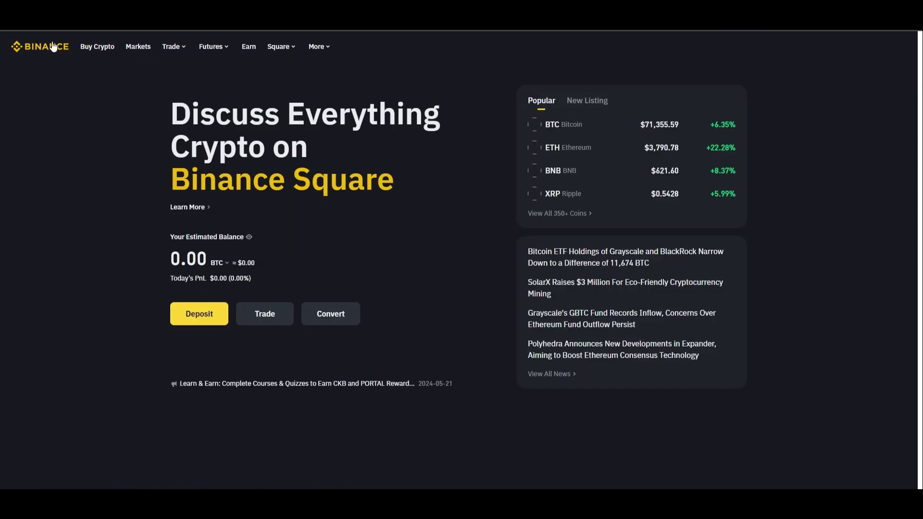
pyautogui.click(250, 237)
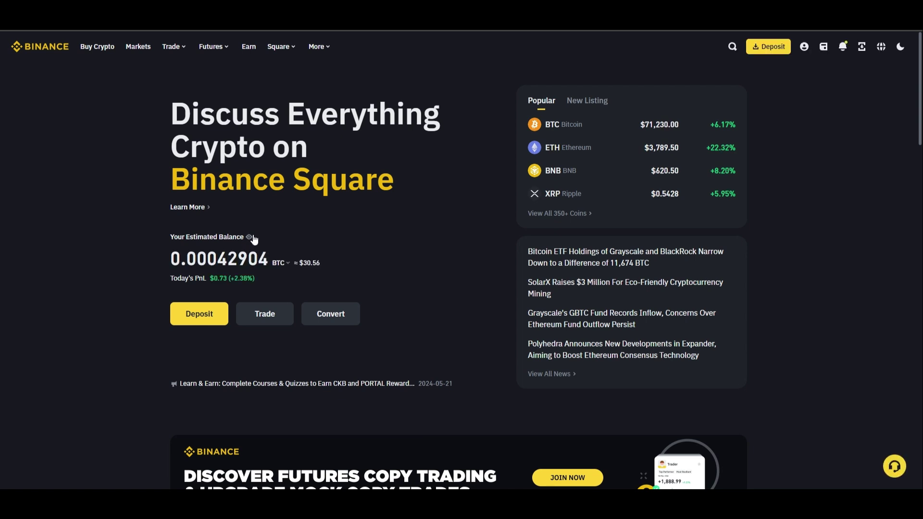
pyautogui.click(249, 237)
# Scroll the home page and go to the Markets overview.
pyautogui.scroll(-4, 254, 239)
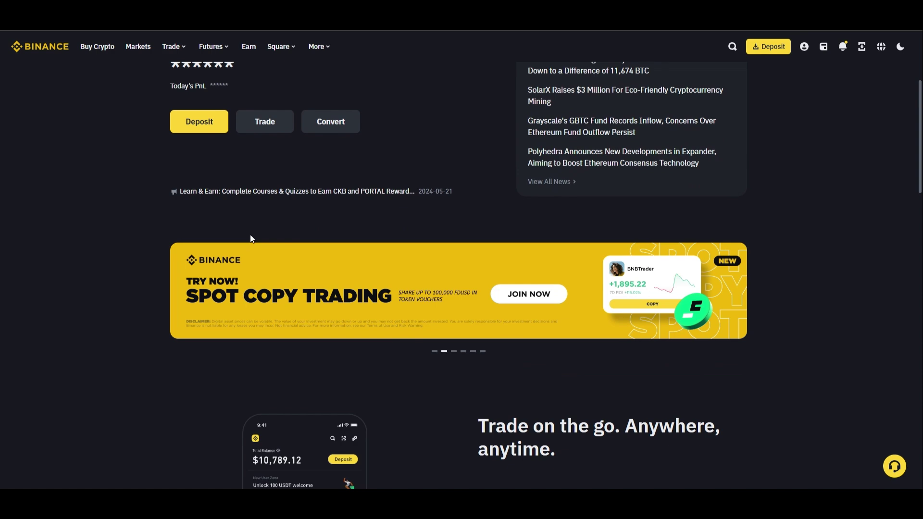
pyautogui.scroll(-4, 251, 239)
pyautogui.scroll(8, 237, 230)
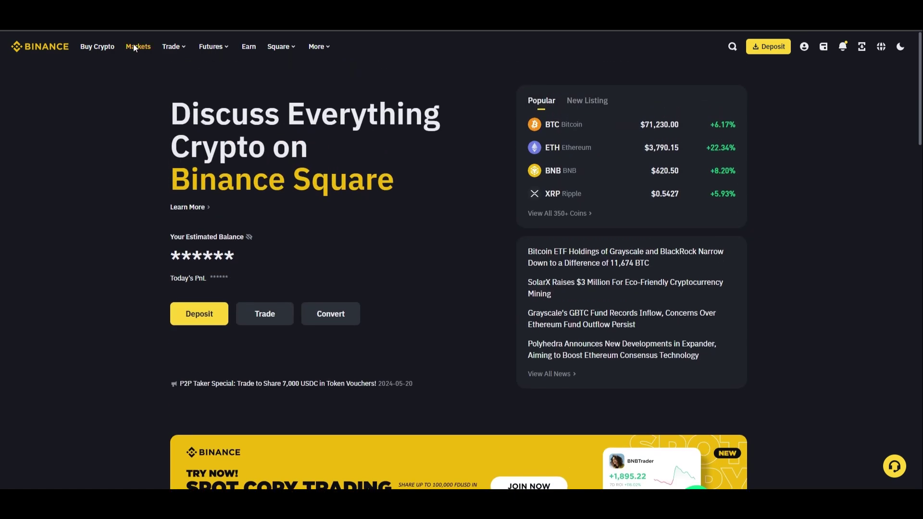
pyautogui.click(134, 46)
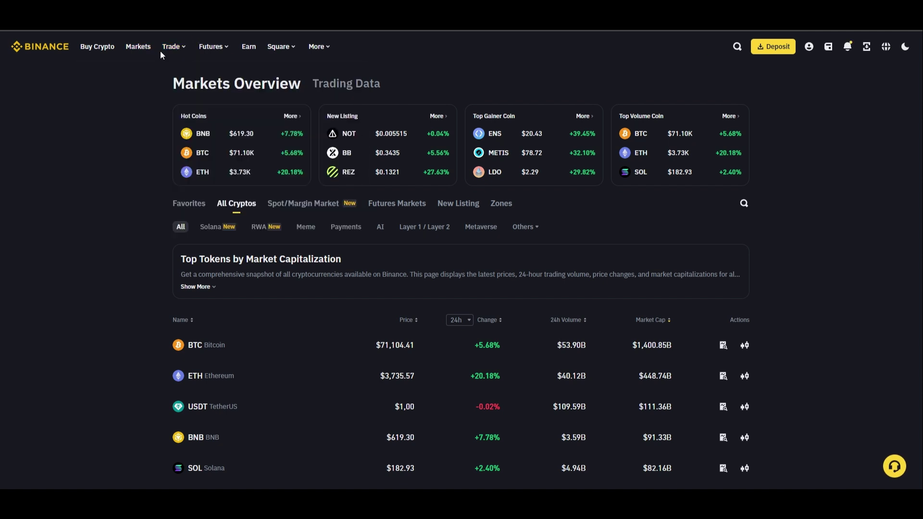
pyautogui.moveTo(174, 46)
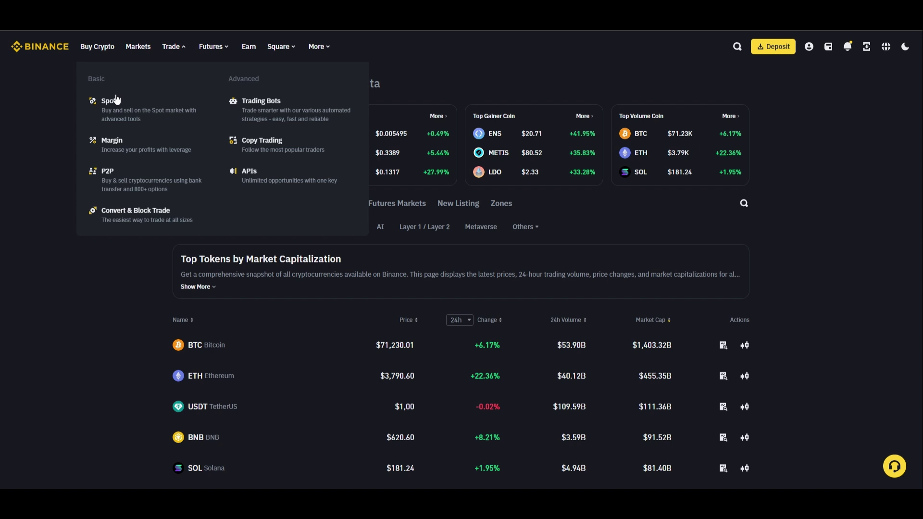
# Open Spot trading and browse the ACE/BNB and AEVO/BNB markets, dismissing the disclaimer.
pyautogui.click(116, 103)
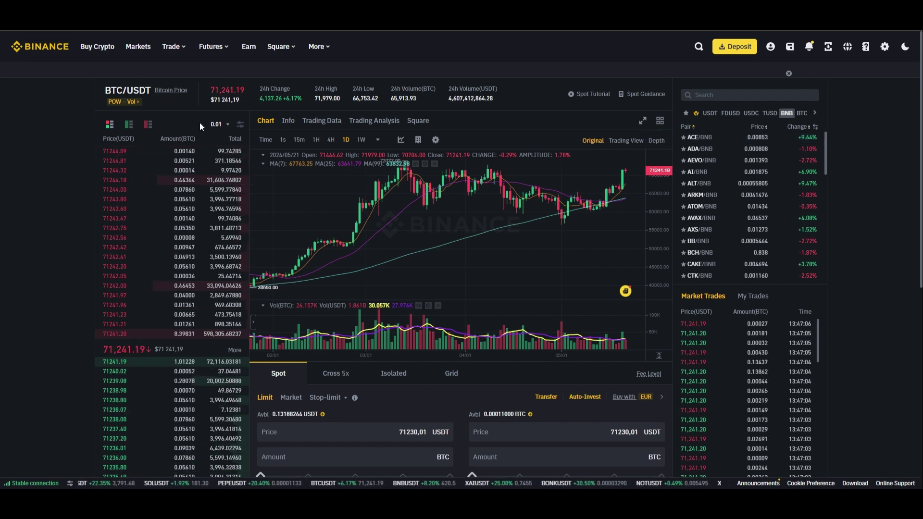
pyautogui.scroll(-7, 218, 132)
pyautogui.scroll(7, 225, 134)
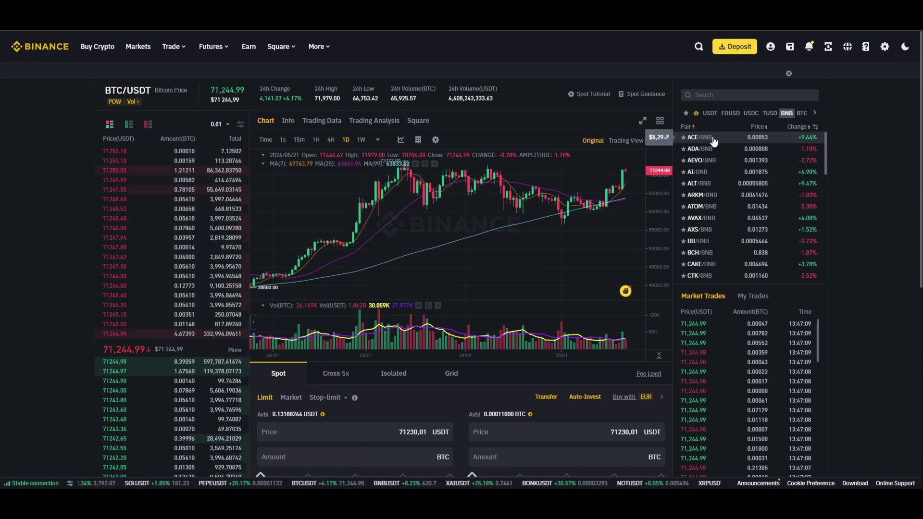
pyautogui.click(713, 139)
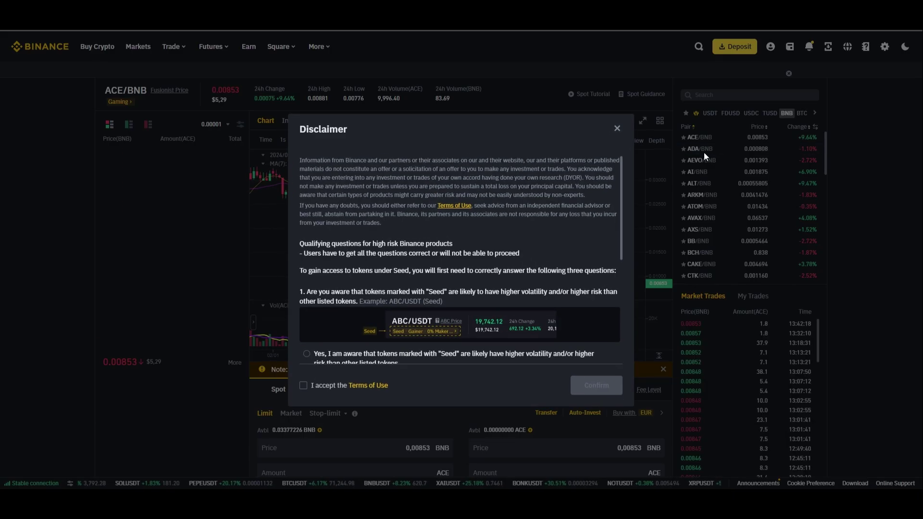
pyautogui.click(614, 129)
pyautogui.click(719, 162)
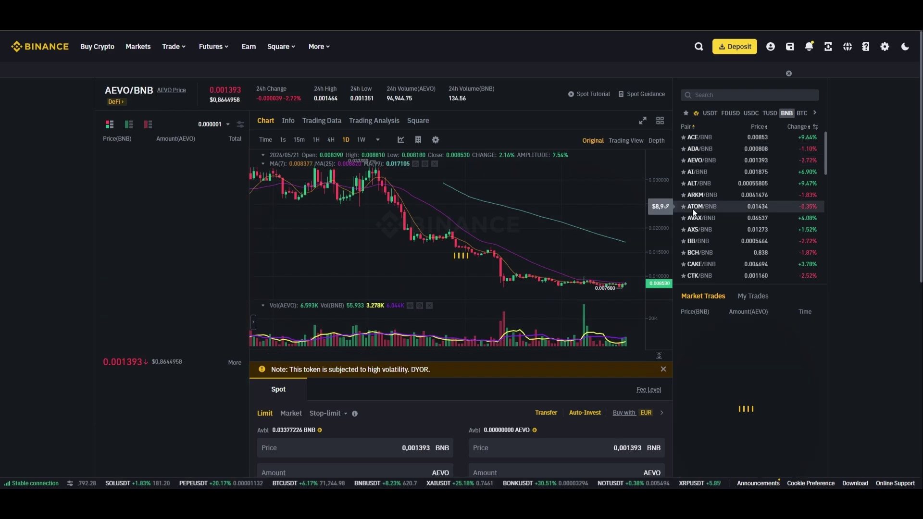
pyautogui.click(617, 129)
# Switch the pair list from USDT-quoted to BTC-quoted markets.
pyautogui.scroll(-5, 722, 186)
pyautogui.scroll(-5, 723, 177)
pyautogui.click(742, 98)
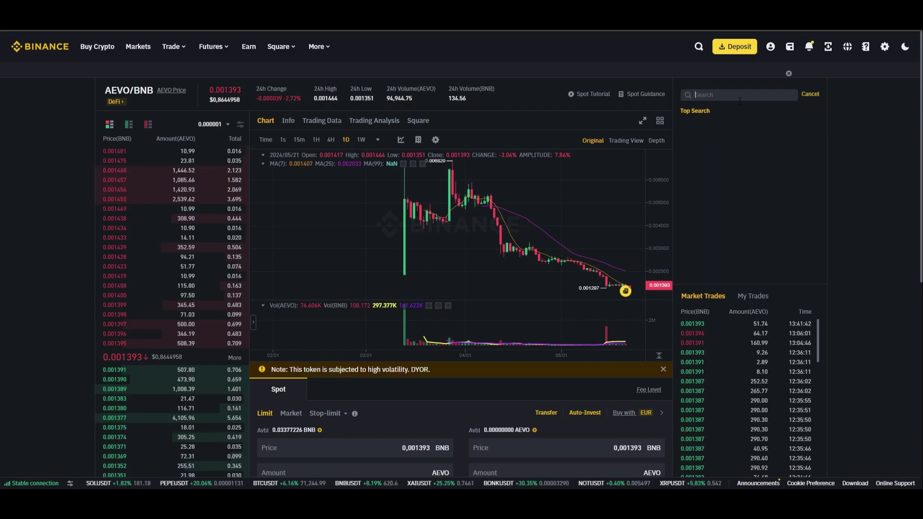
pyautogui.click(819, 95)
pyautogui.click(710, 115)
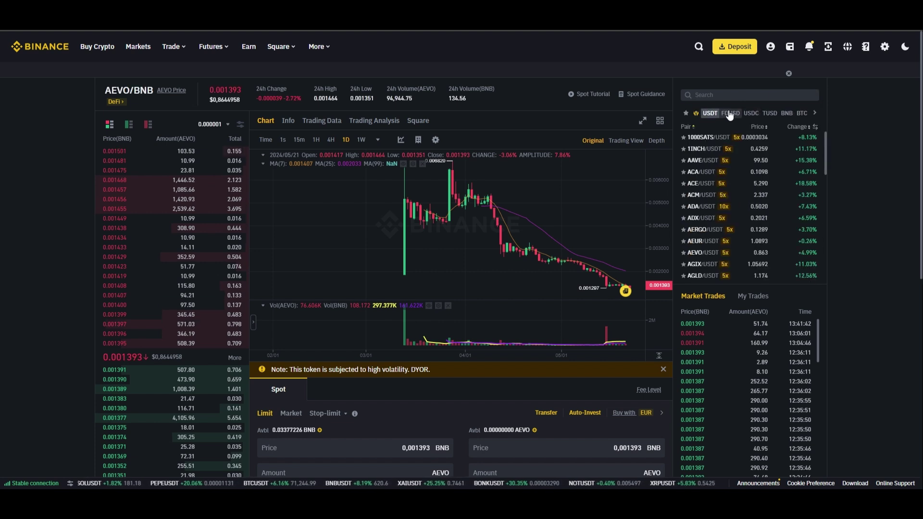
pyautogui.click(802, 113)
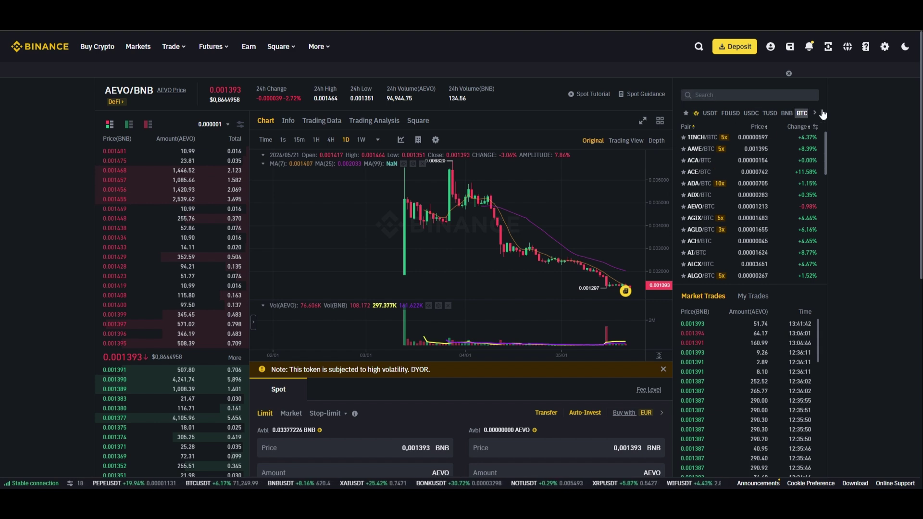
# Open ACE/BTC, dismiss the Seed disclaimer, and set the buy amount to 1,4 ACE at 0,0000742 BTC.
pyautogui.click(707, 165)
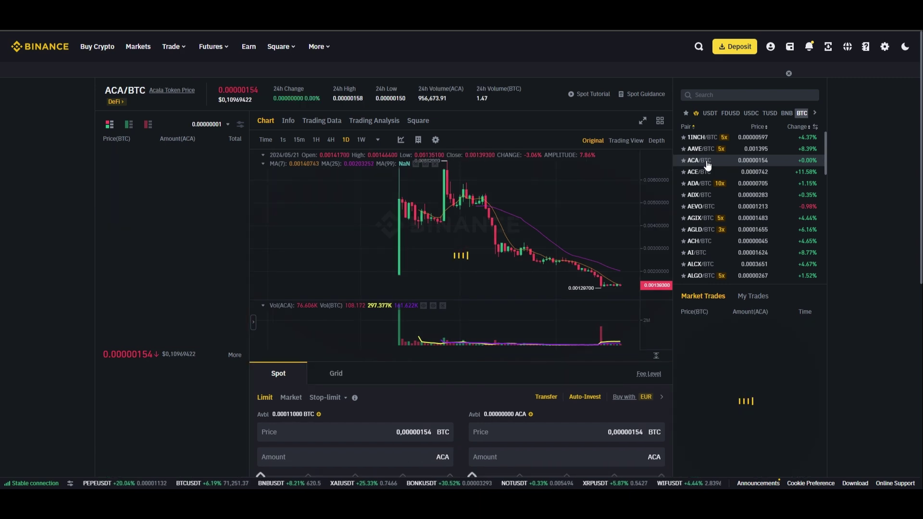
pyautogui.click(707, 178)
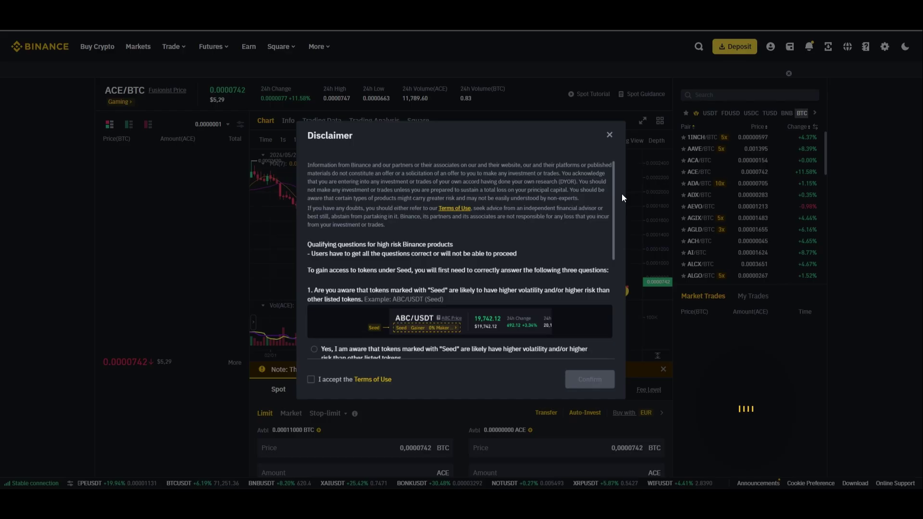
pyautogui.click(617, 129)
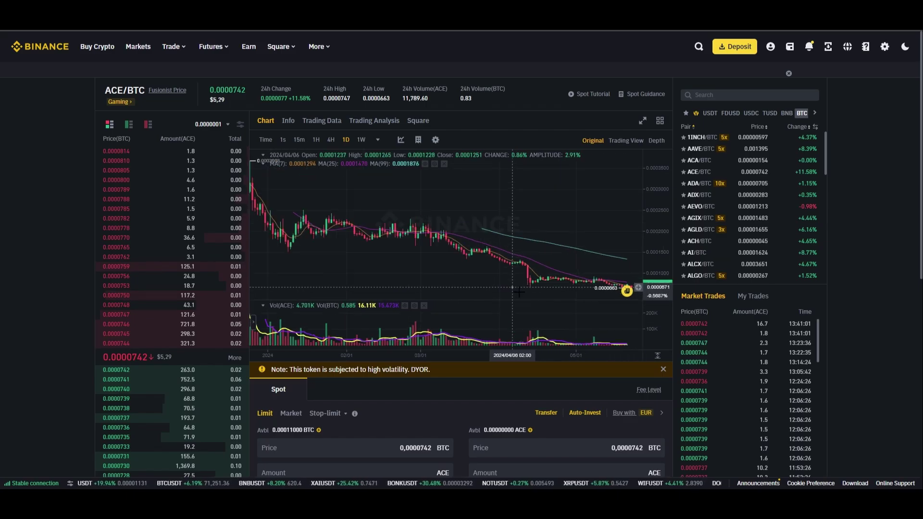
pyautogui.scroll(-1, 462, 351)
pyautogui.scroll(-2, 438, 342)
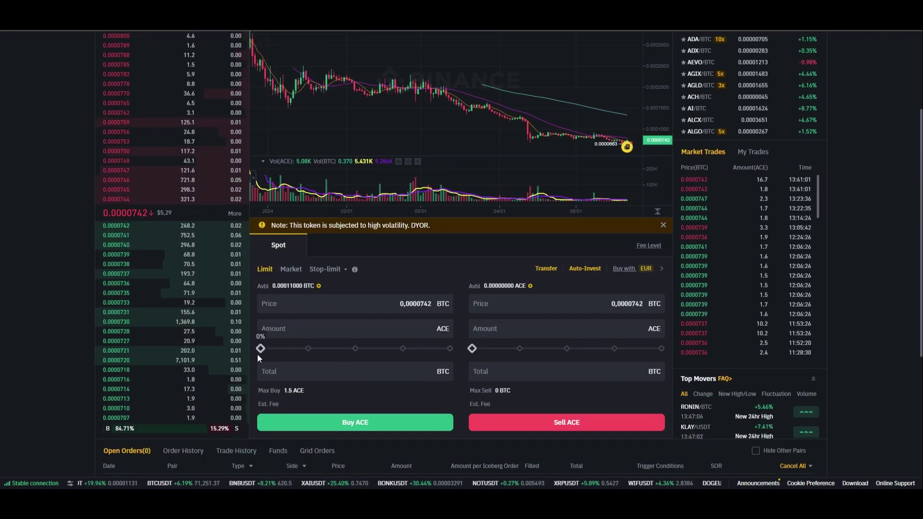
pyautogui.moveTo(269, 352); pyautogui.dragTo(451, 348)
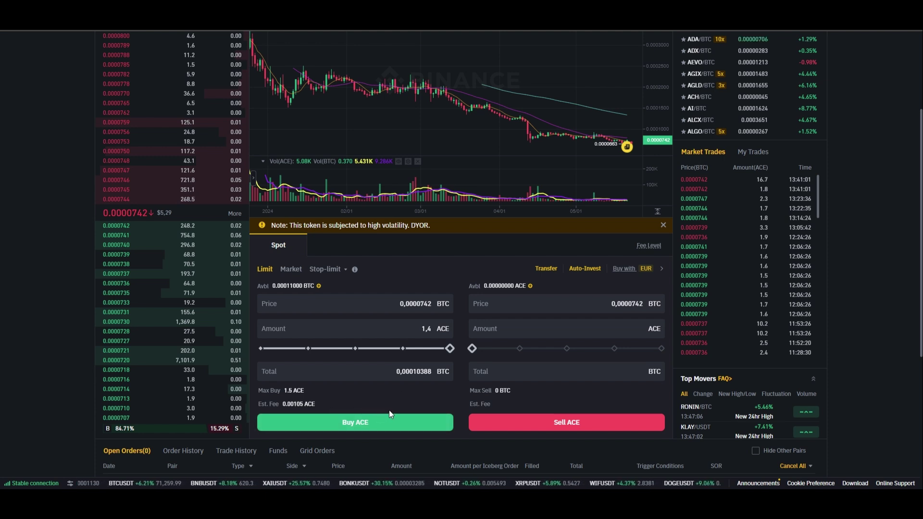
pyautogui.scroll(-1, 376, 354)
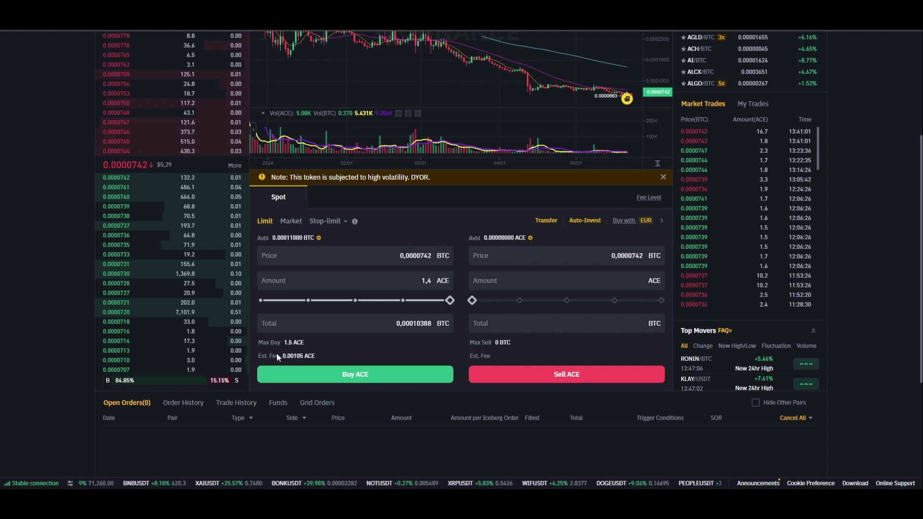
# Start the ACE buy and answer Yes to both Seed token questions.
pyautogui.click(346, 374)
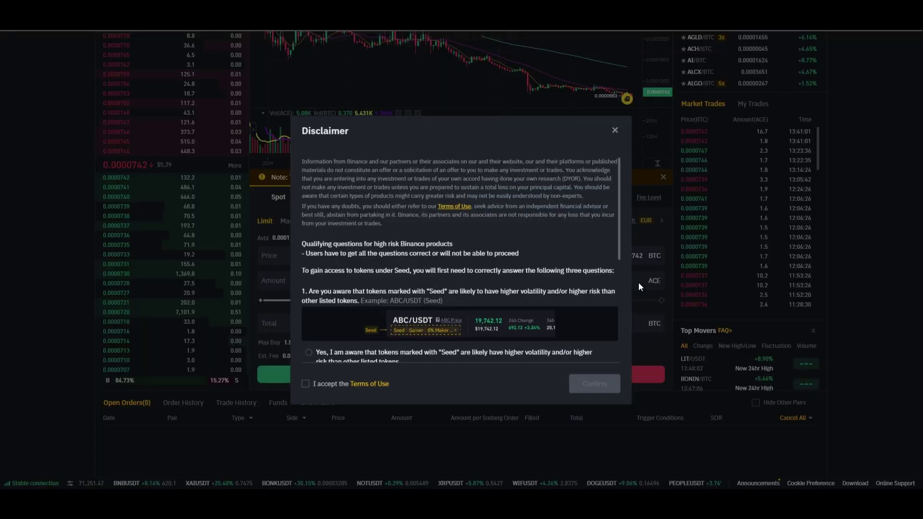
pyautogui.scroll(-5, 619, 309)
pyautogui.click(308, 343)
pyautogui.scroll(5, 313, 330)
pyautogui.scroll(-3, 314, 329)
pyautogui.click(313, 301)
pyautogui.click(313, 274)
pyautogui.scroll(3, 313, 275)
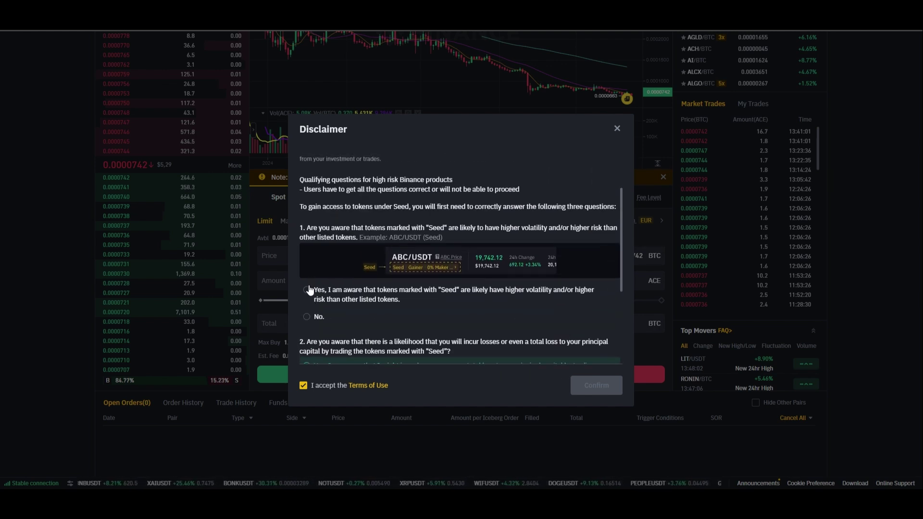
pyautogui.click(309, 294)
# Confirm the Seed answers and place the 1.4 ACE limit buy.
pyautogui.click(597, 385)
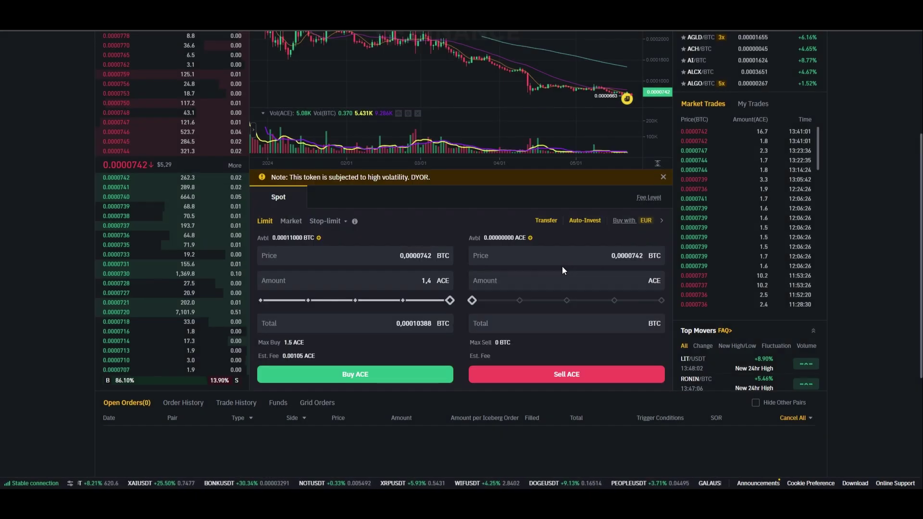
pyautogui.click(364, 375)
pyautogui.scroll(5, 382, 416)
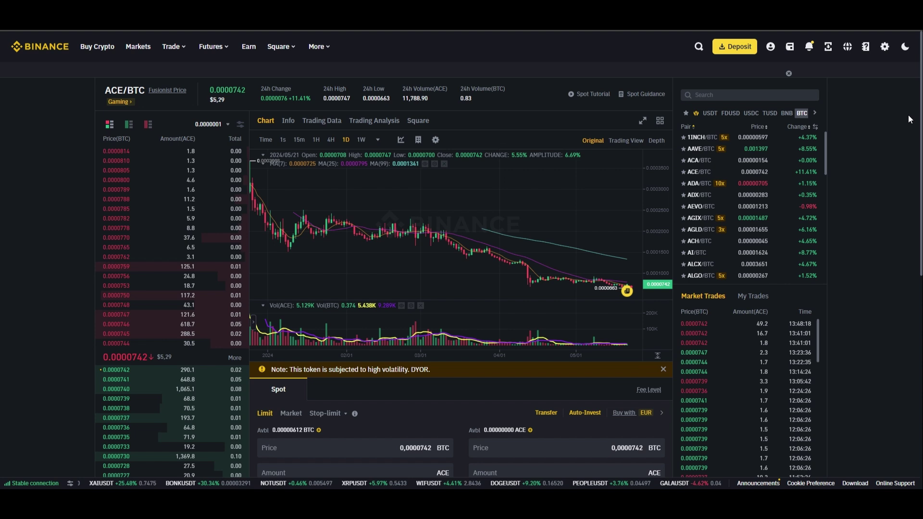
# Peek at the Grid category, then list the USDT-quoted pairs.
pyautogui.click(818, 114)
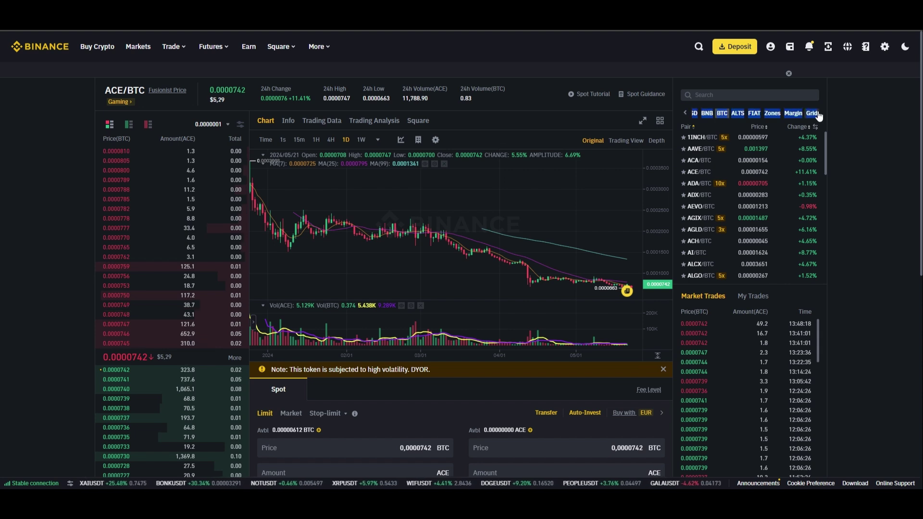
pyautogui.click(821, 115)
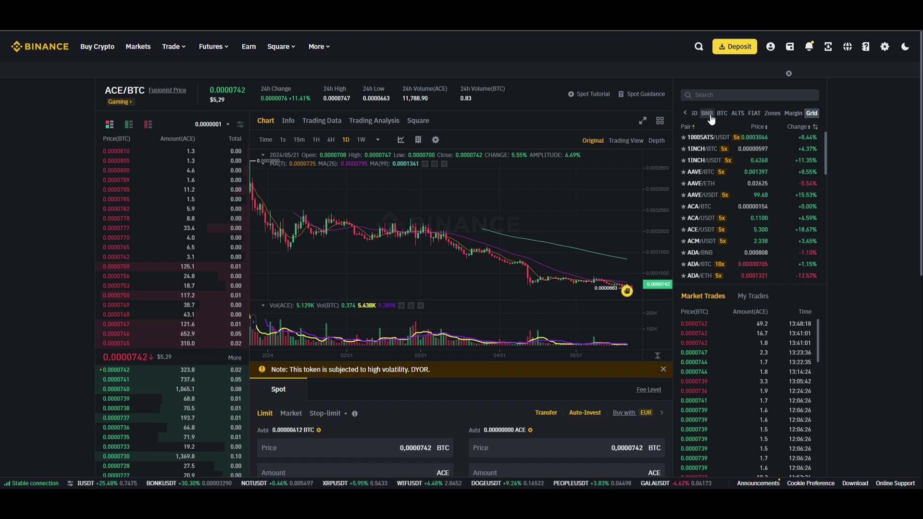
pyautogui.click(686, 114)
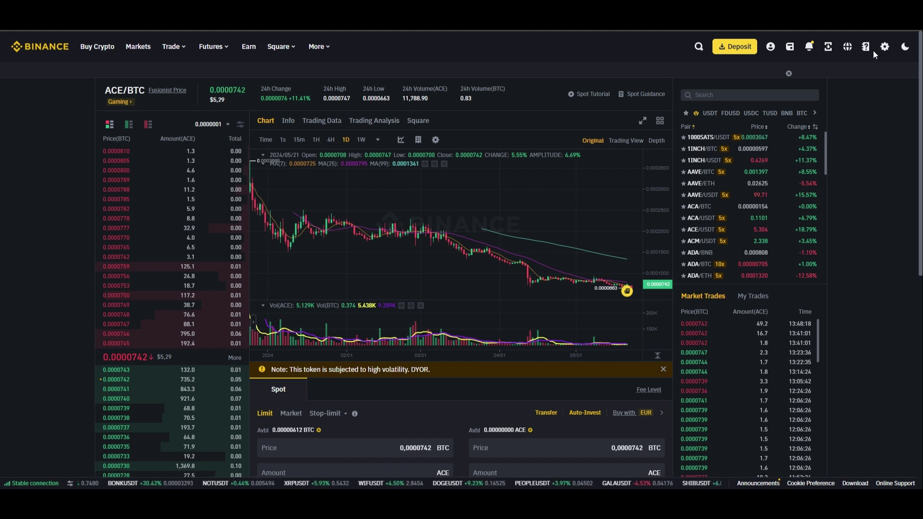
pyautogui.click(710, 113)
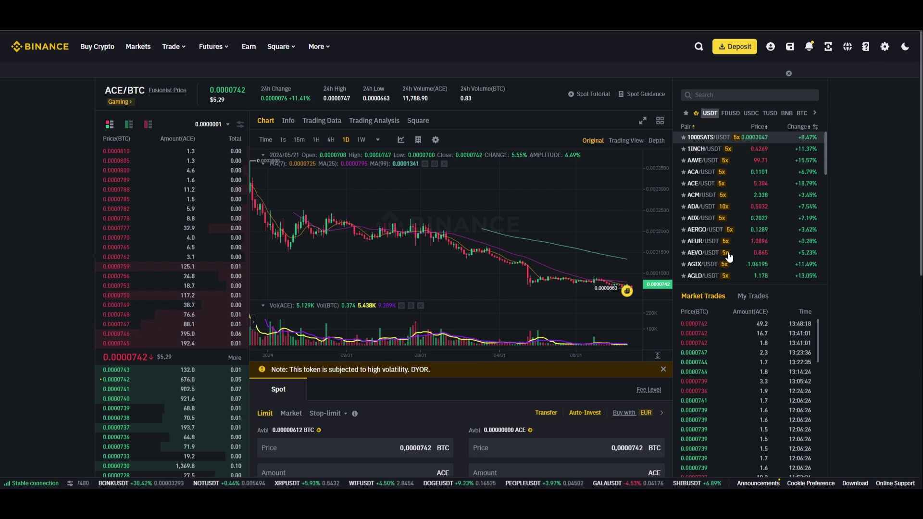